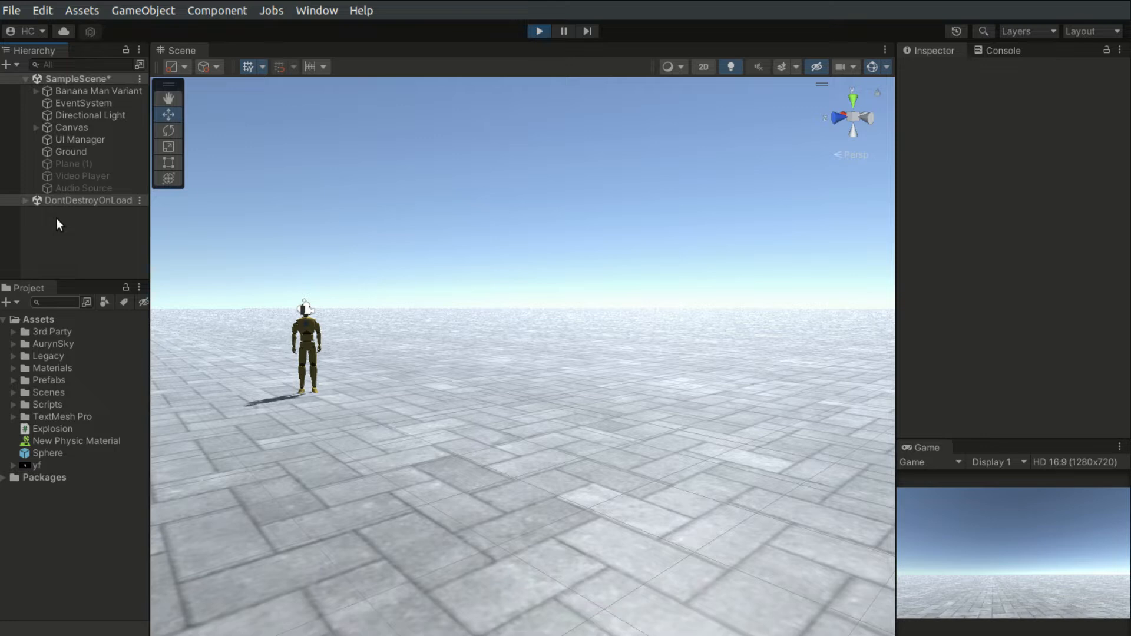
- Add an Audio Source object to the scene and keep its default name
right_click(61, 236)
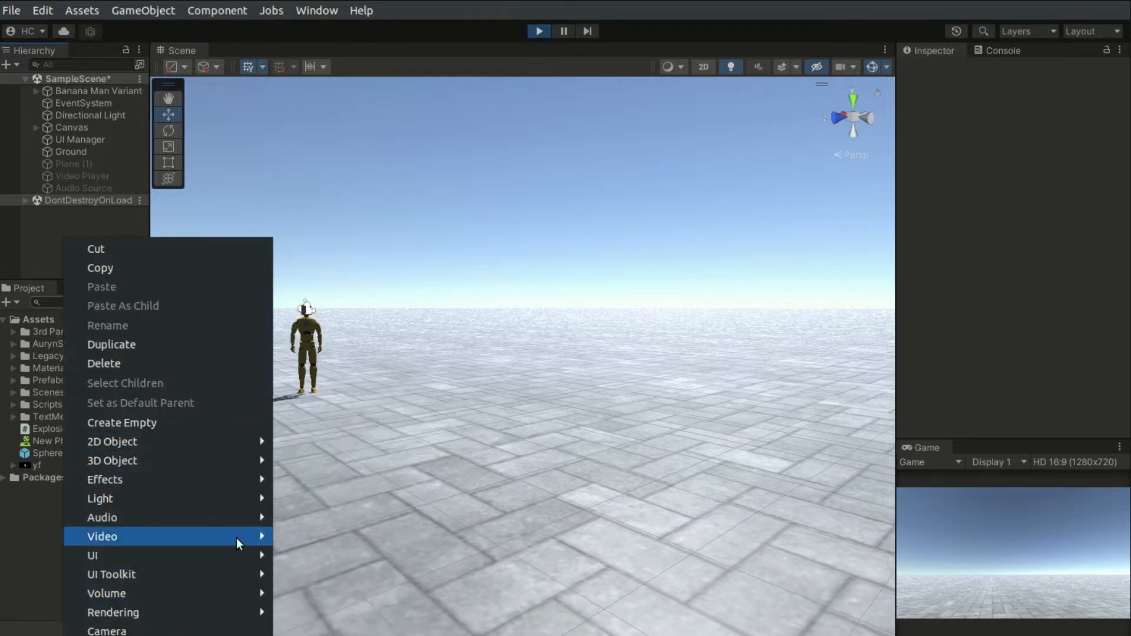
mouse_move(246, 517)
left_click(383, 517)
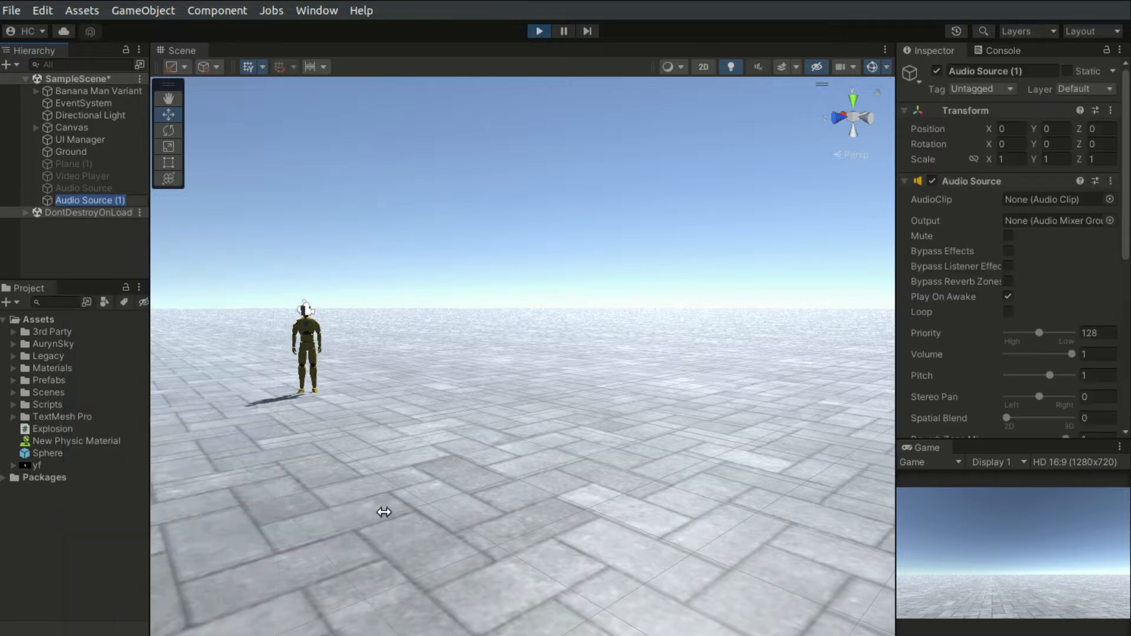
left_click(95, 257)
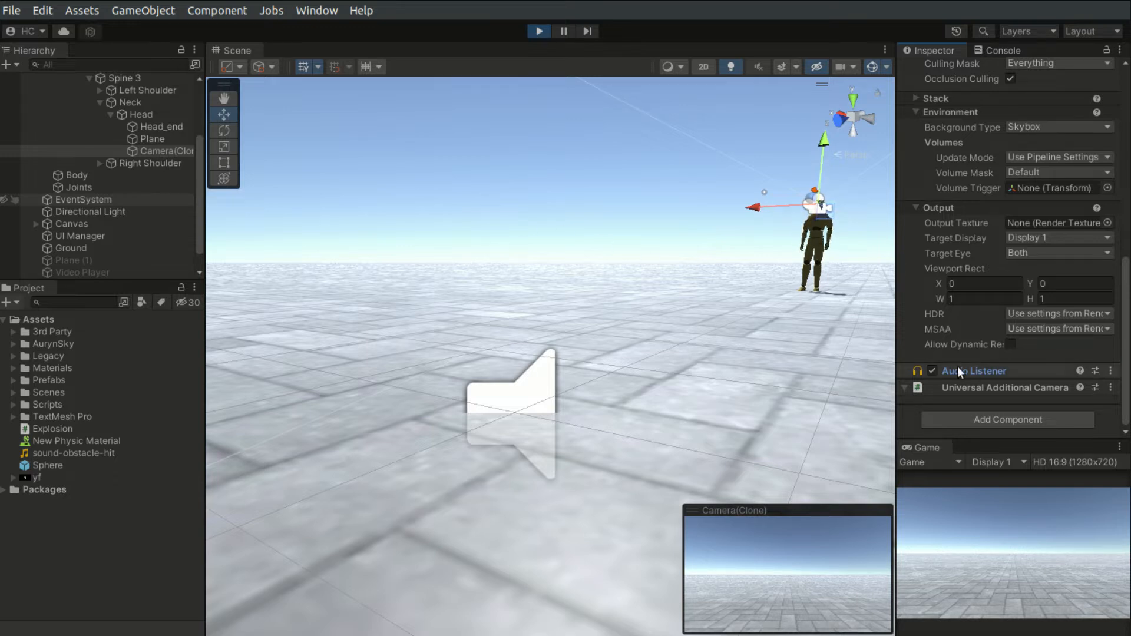
- Review the components on the Camera(Clone) object, from its Camera settings to its Audio Listener
scroll(958, 366, "up", 10)
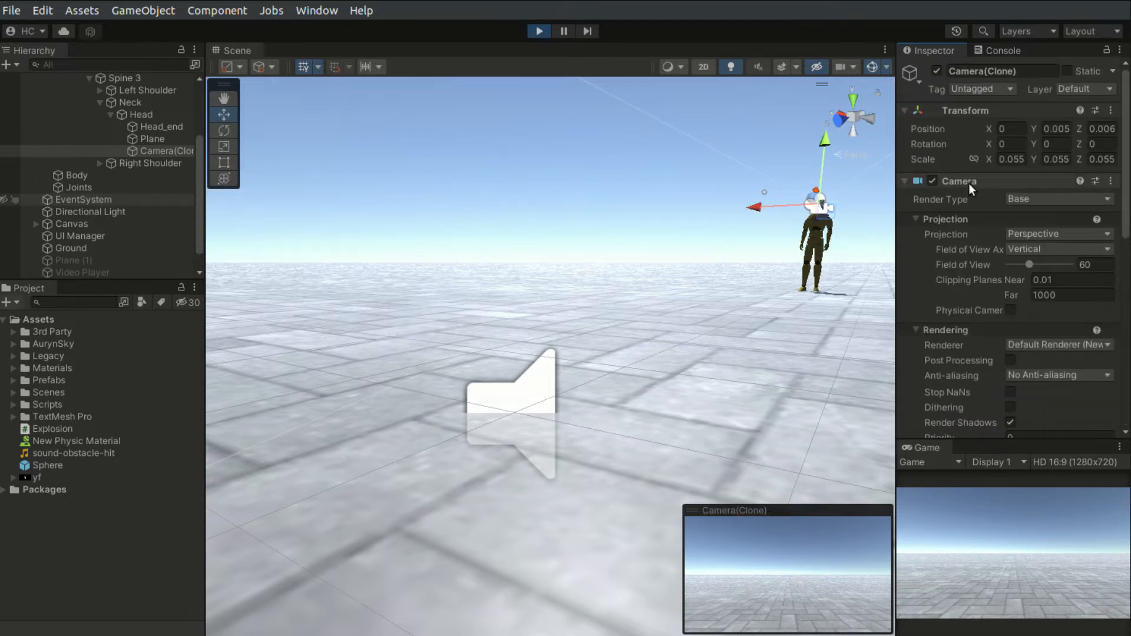
scroll(971, 212, "down", 10)
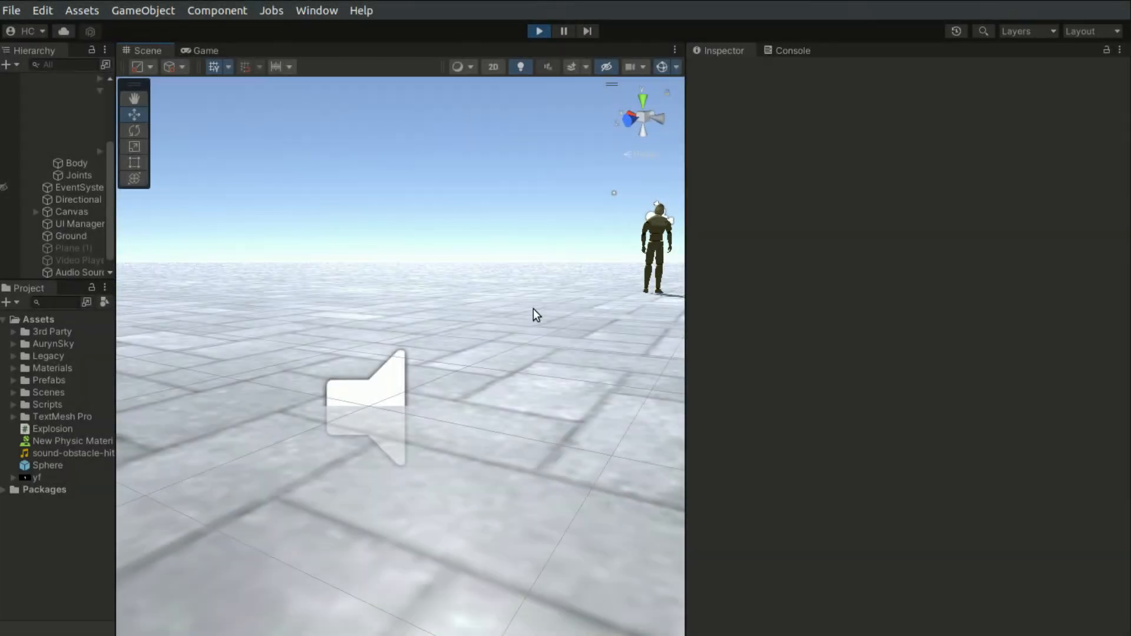
- Select the Audio Source in the scene and switch its Mute option on and off again
left_click(388, 382)
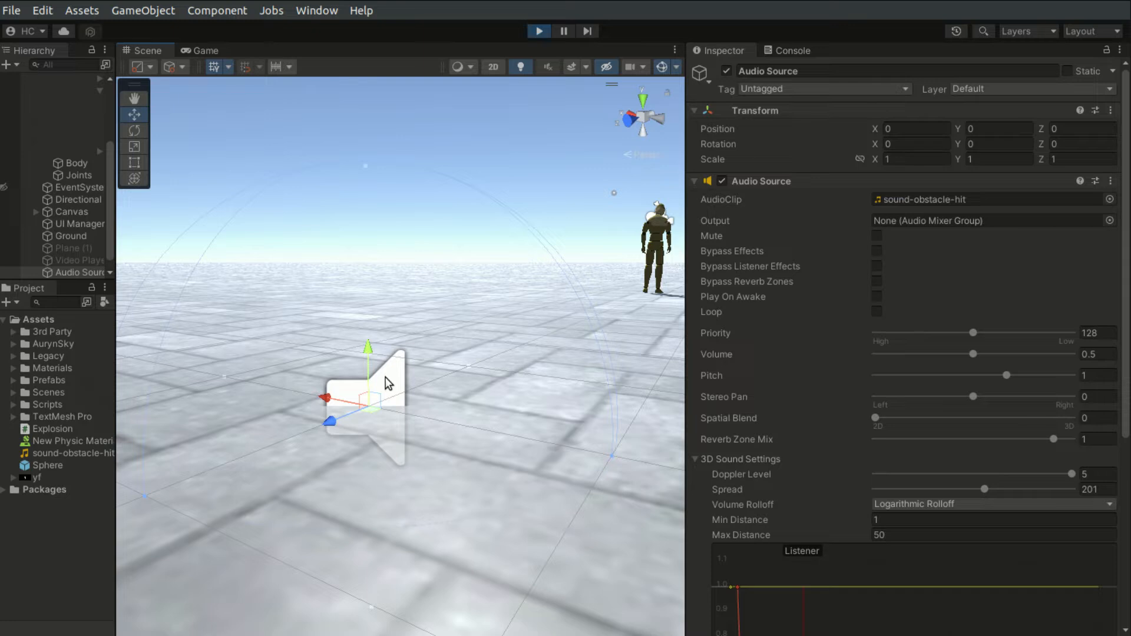
left_click(831, 200)
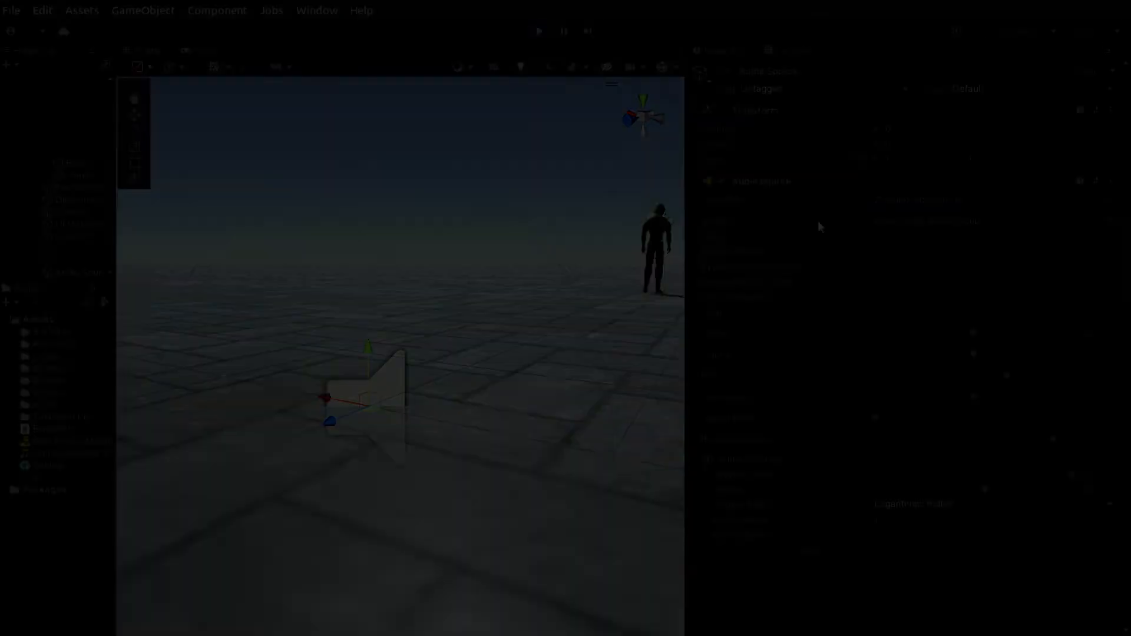
left_click(744, 242)
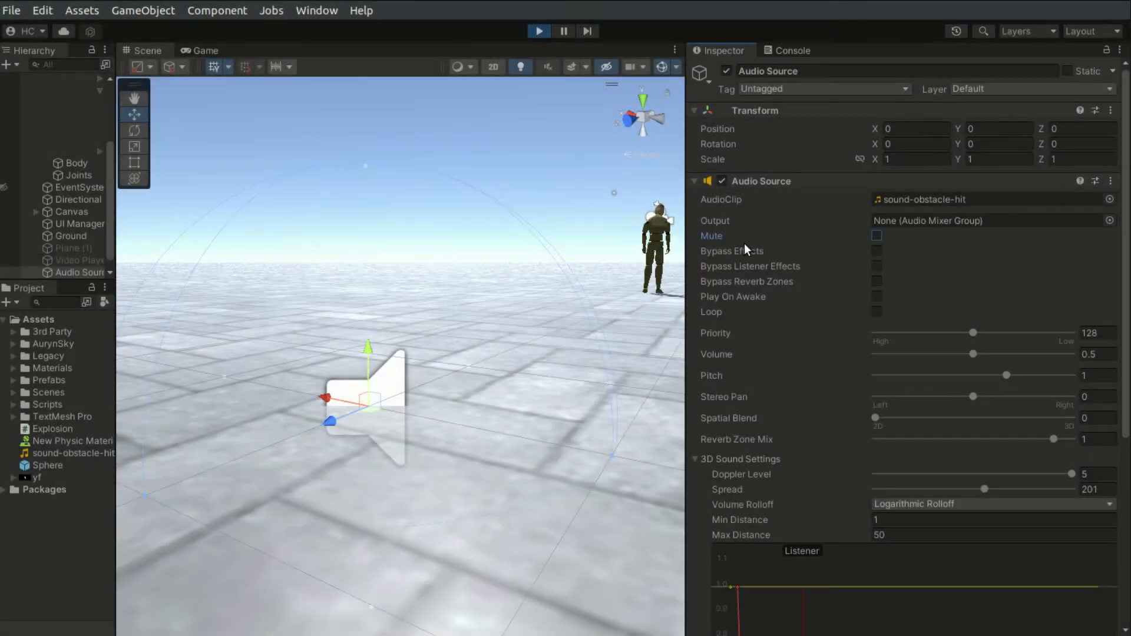
left_click(877, 235)
left_click(876, 235)
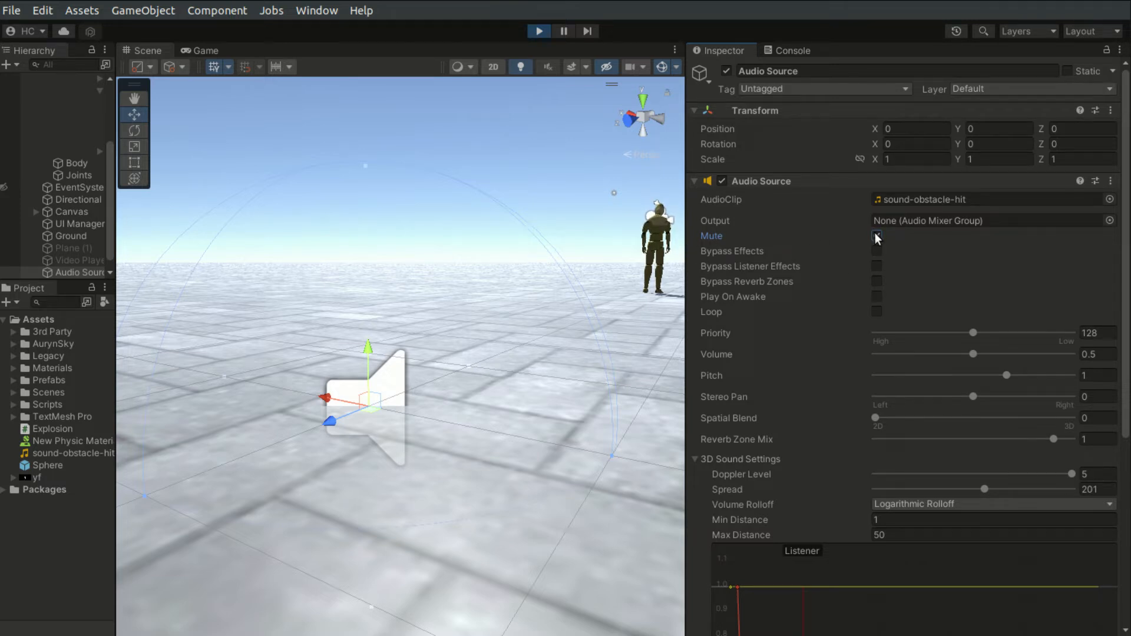
- Enable Play On Awake and Loop on the audio source while the scene is running
left_click(734, 295)
left_click(877, 297)
left_click(878, 312)
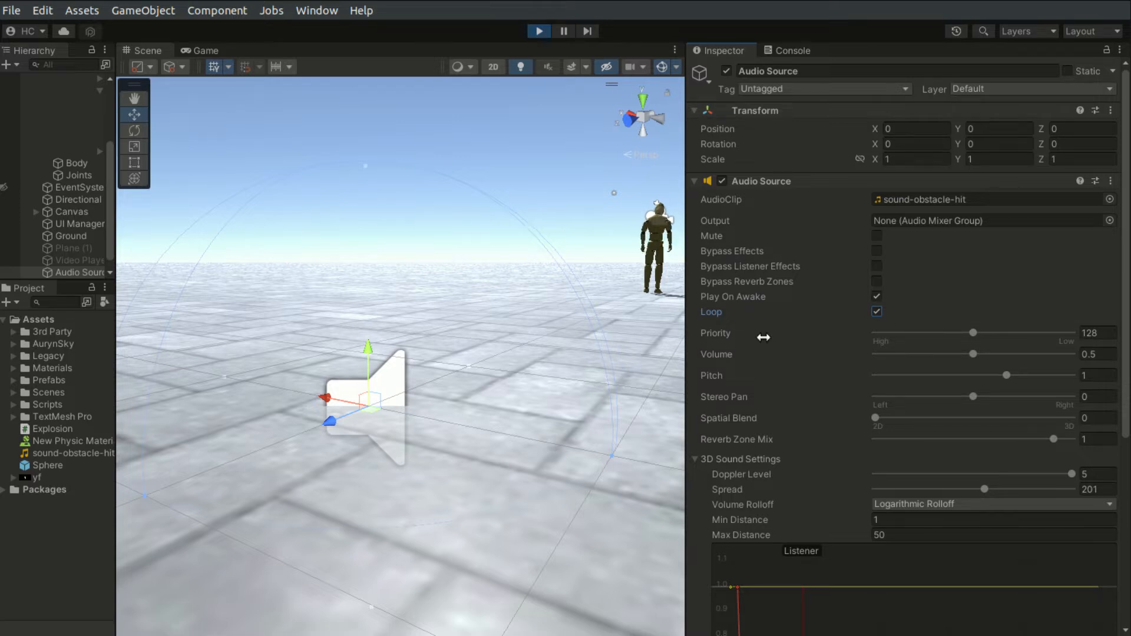
- Adjust the audio source's volume to 0.477
left_click(719, 355)
scroll(942, 336, "down", 3)
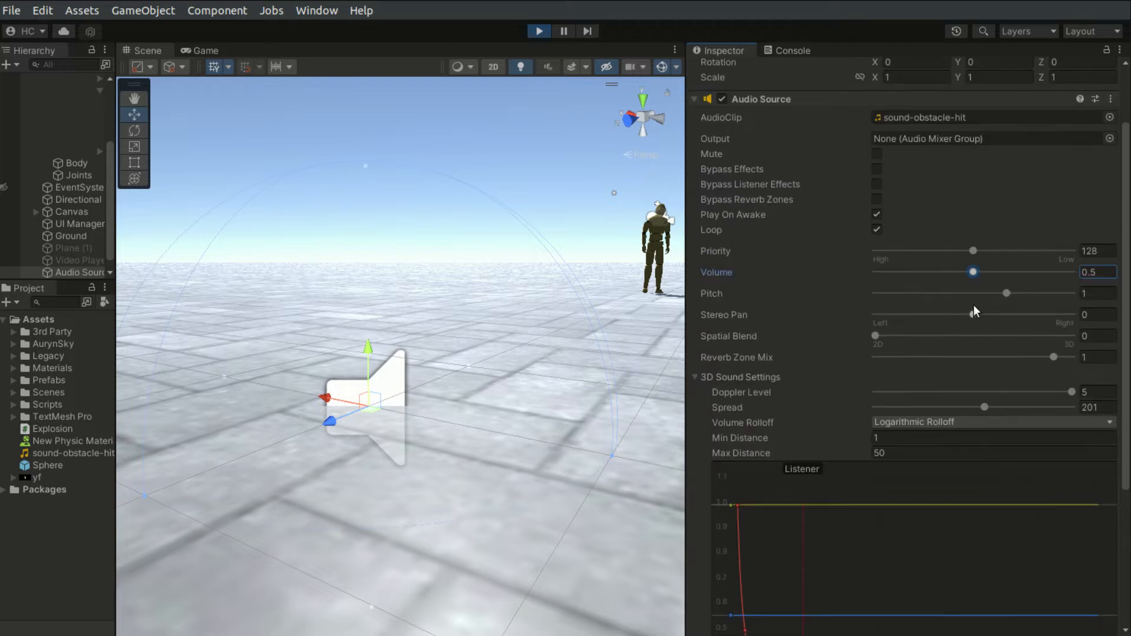
left_click_drag(982, 277, 970, 275)
left_click_drag(900, 272, 981, 286)
- Try a pitch of 0.1 on the audio source and reset the pitch to 1
left_click_drag(1007, 295, 977, 287)
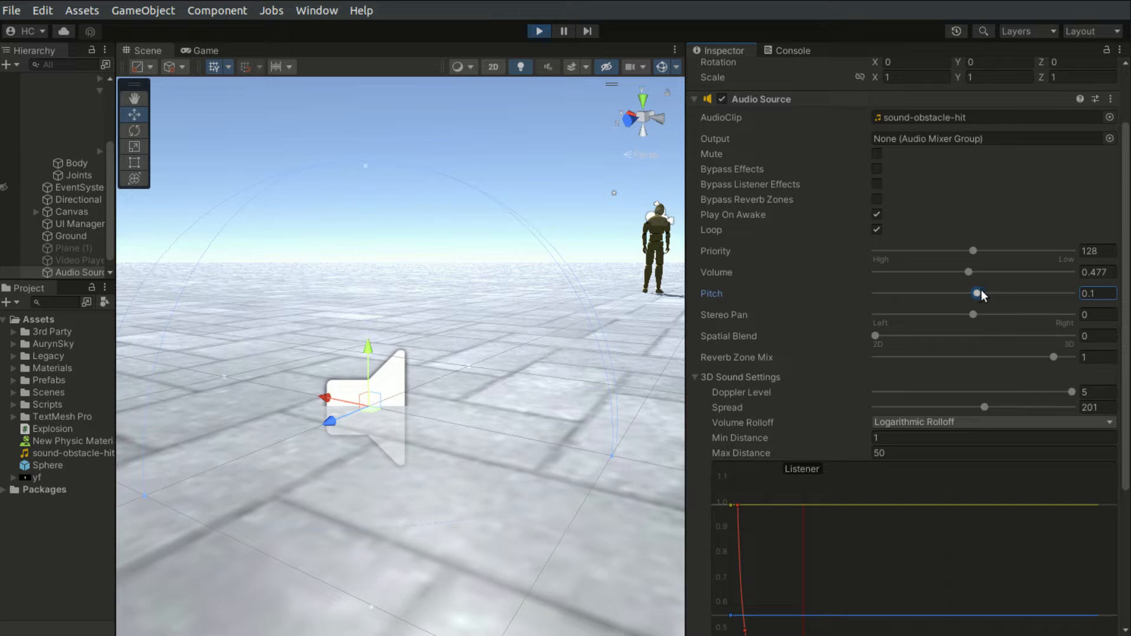
left_click(1088, 290)
type("1")
- Restart play mode to test the scene with Play On Awake disabled, and end the test
key("ctrl+p")
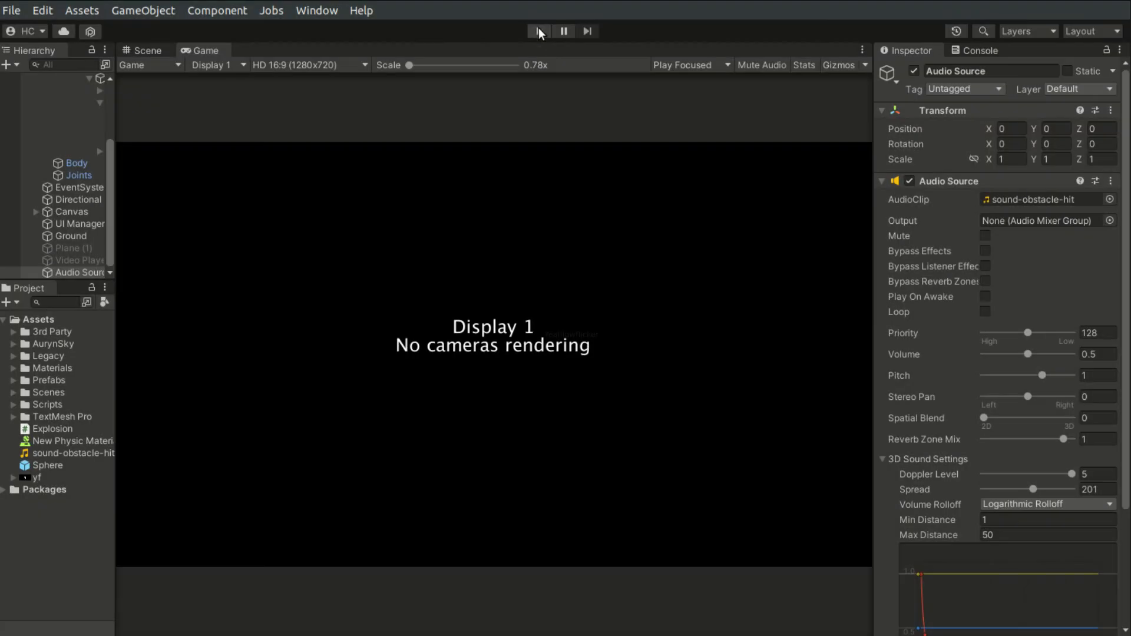
left_click(538, 30)
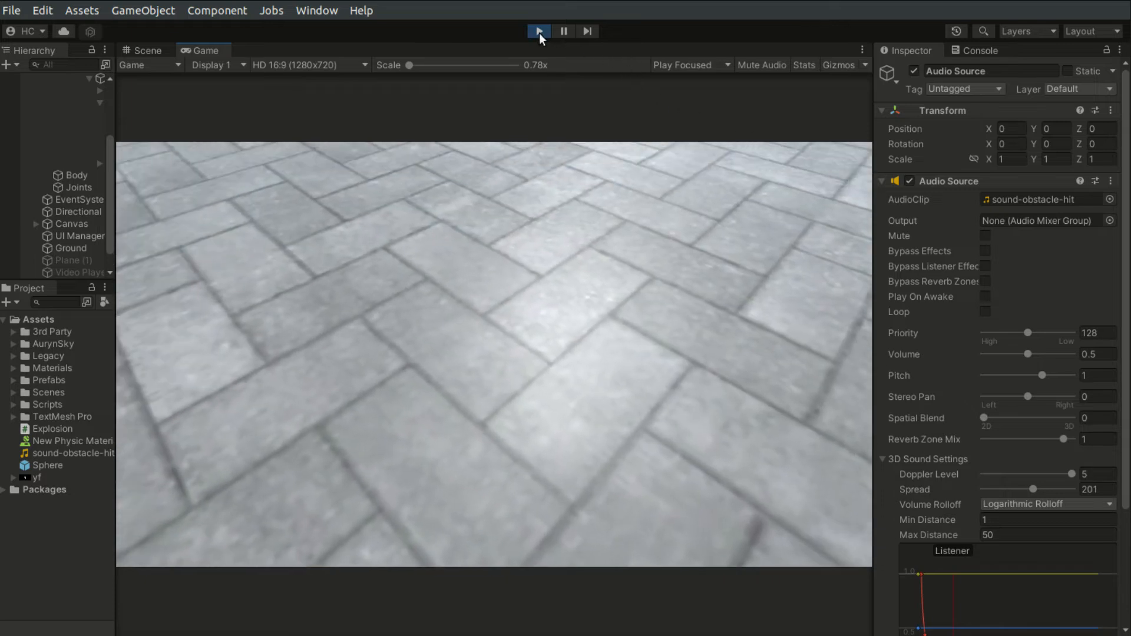
left_click(539, 33)
- Enable Play On Awake and Loop on the audio source, running the scene after each change
left_click(986, 296)
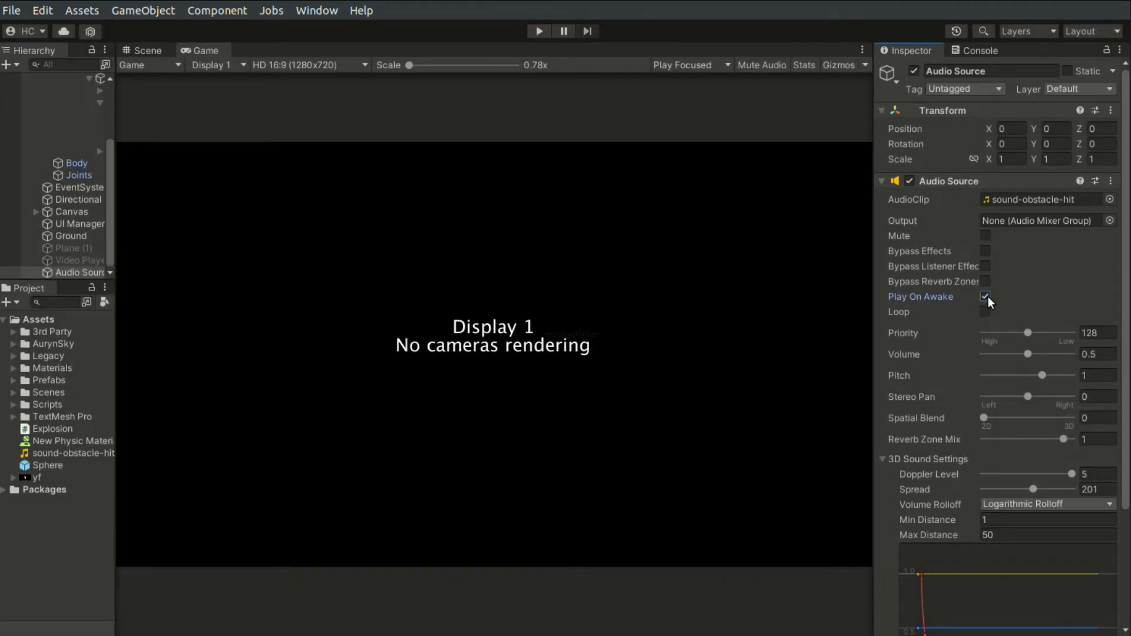
left_click(539, 33)
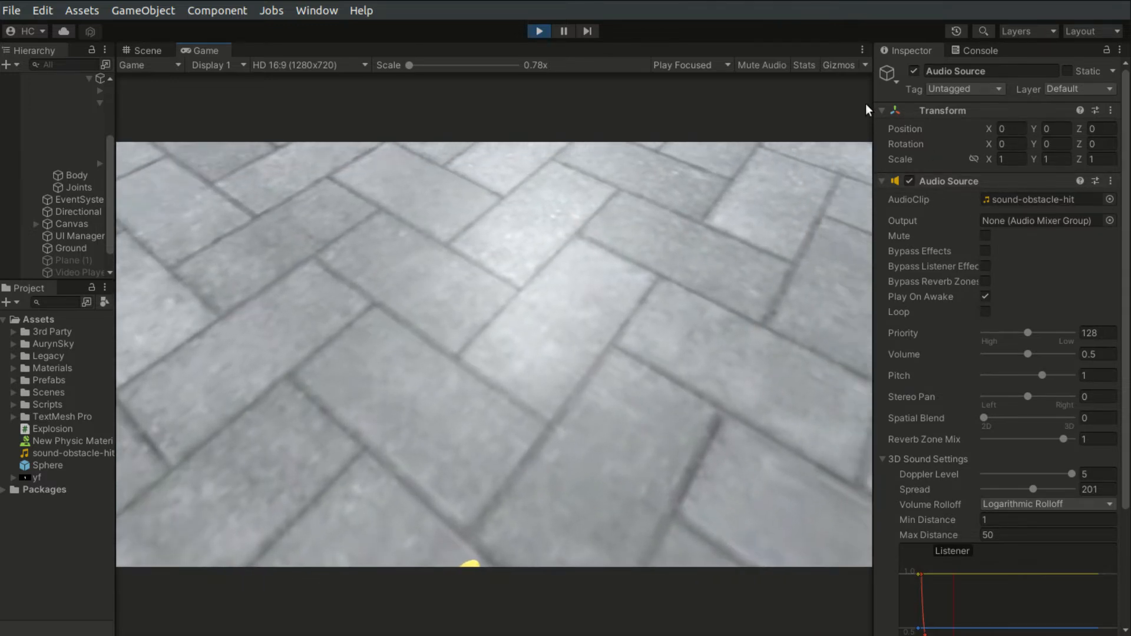
left_click(539, 32)
left_click(540, 32)
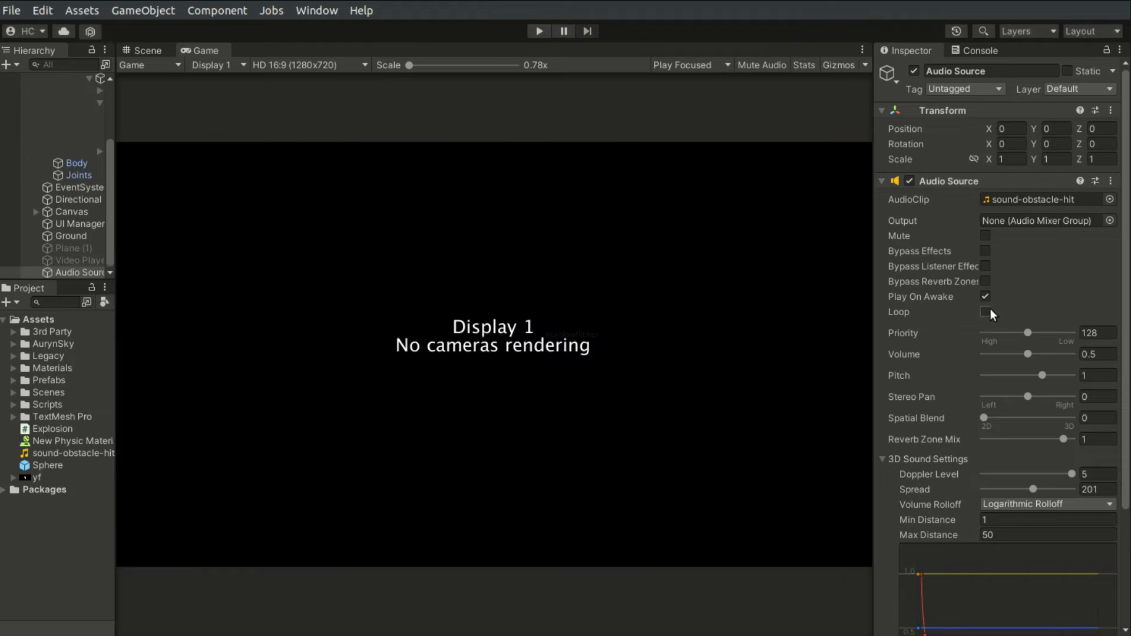
left_click(986, 311)
left_click(540, 32)
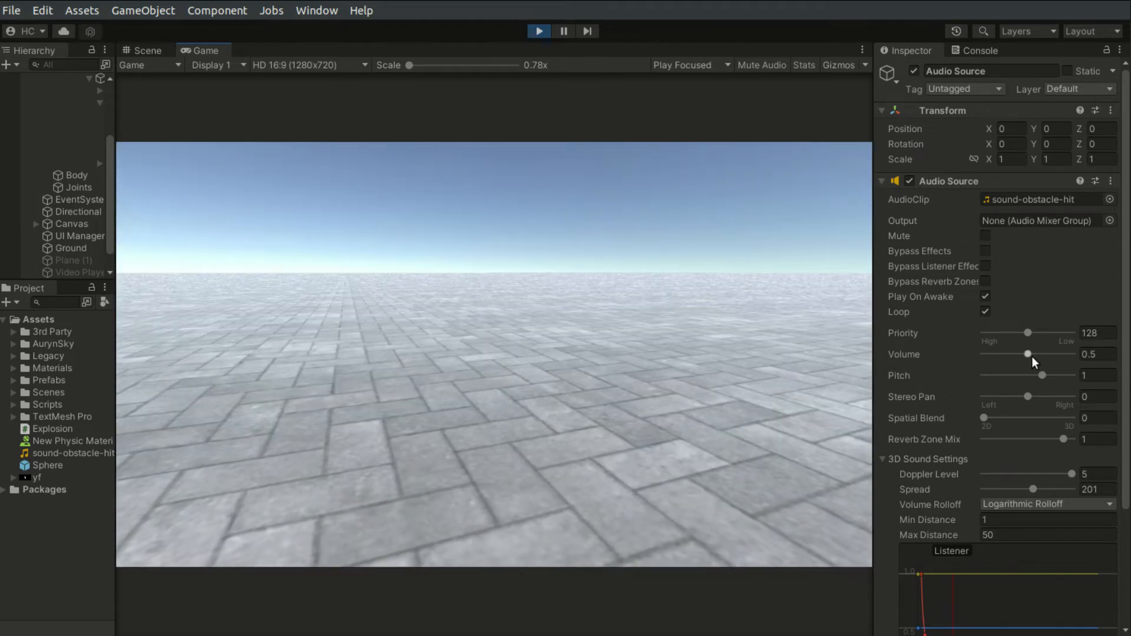
- Raise the playing audio source's volume to 1 and try a slightly higher pitch
left_click_drag(1028, 355, 1087, 352)
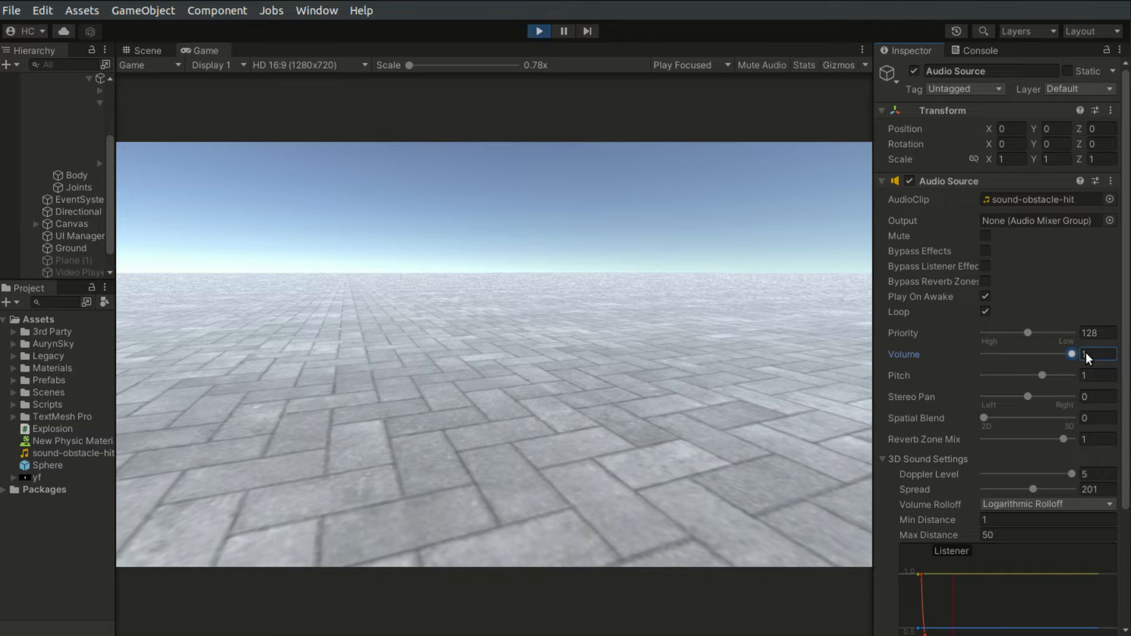
mouse_move(1044, 374)
left_mouse_down()
mouse_move(1034, 373)
mouse_move(1055, 373)
left_mouse_up()
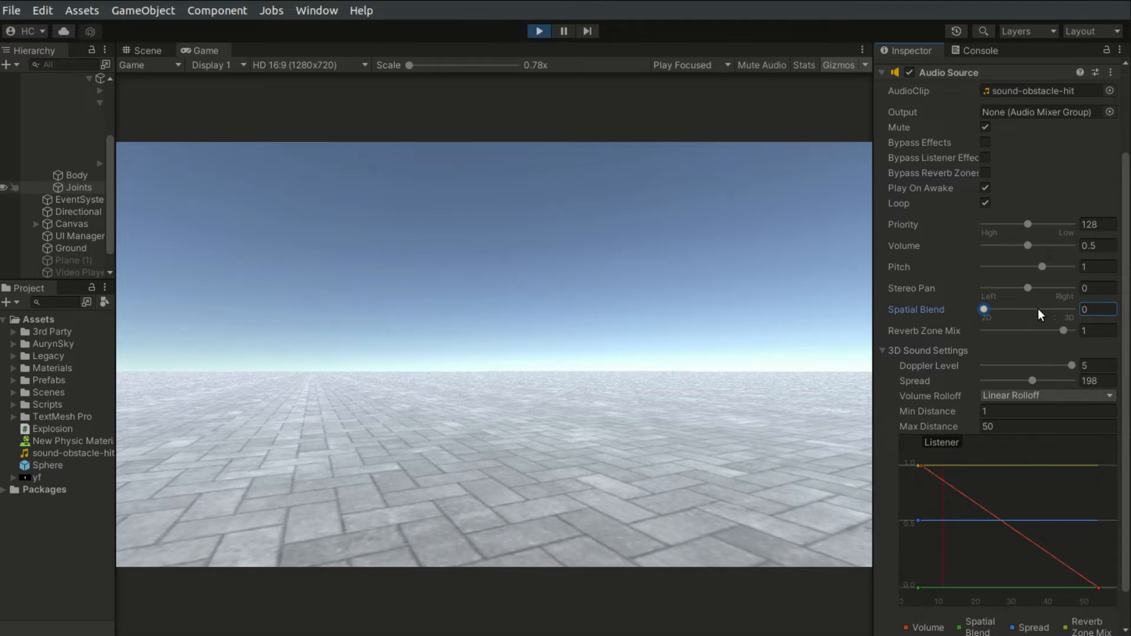
- Set the audio source's Spatial Blend to 1 for fully 3D sound
mouse_move(984, 307)
left_mouse_down()
mouse_move(1071, 317)
mouse_move(976, 320)
left_mouse_up()
left_click_drag(1039, 321, 982, 310)
left_click_drag(984, 312, 1079, 312)
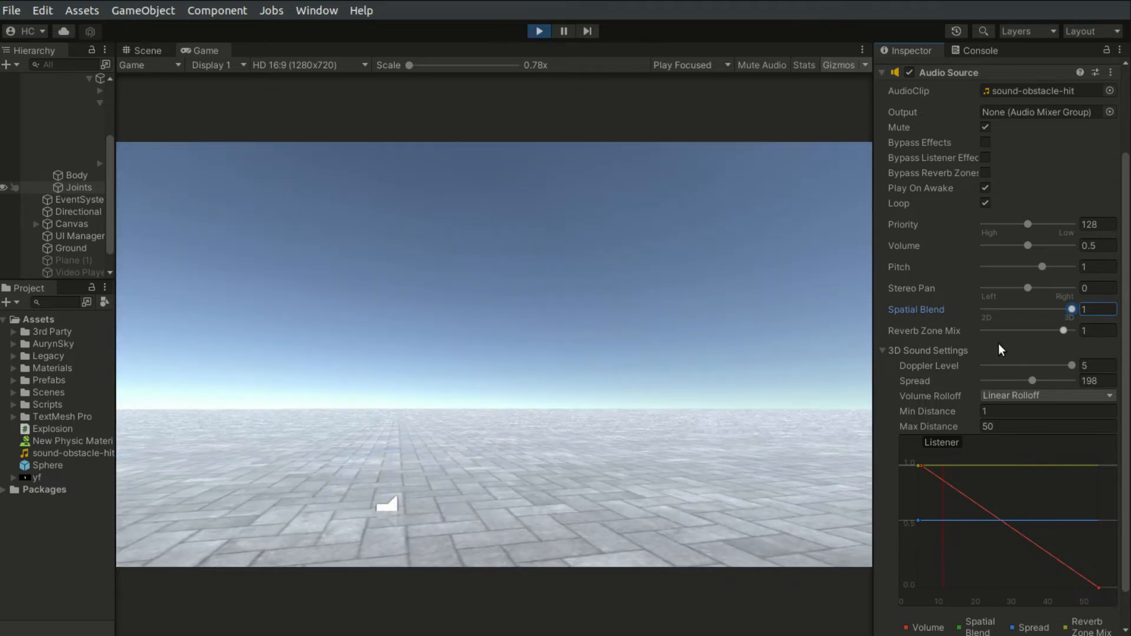
- Review the 3D sound settings for Doppler Level, Spread, Volume Rolloff, Min Distance and Max Distance
left_click(925, 366)
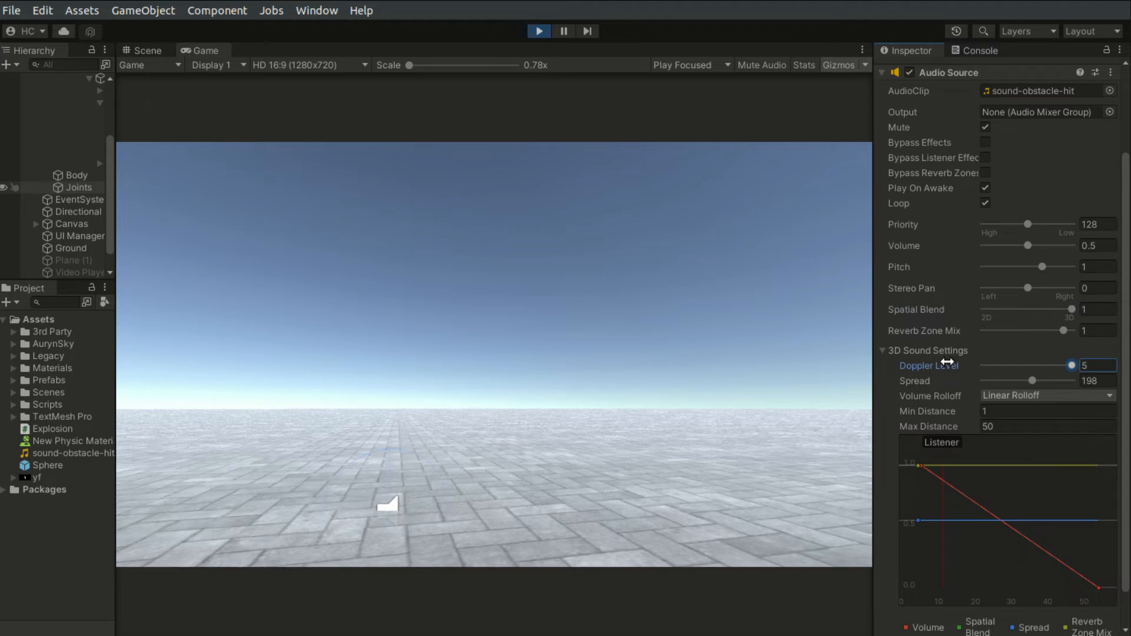
scroll(947, 360, "down", 2)
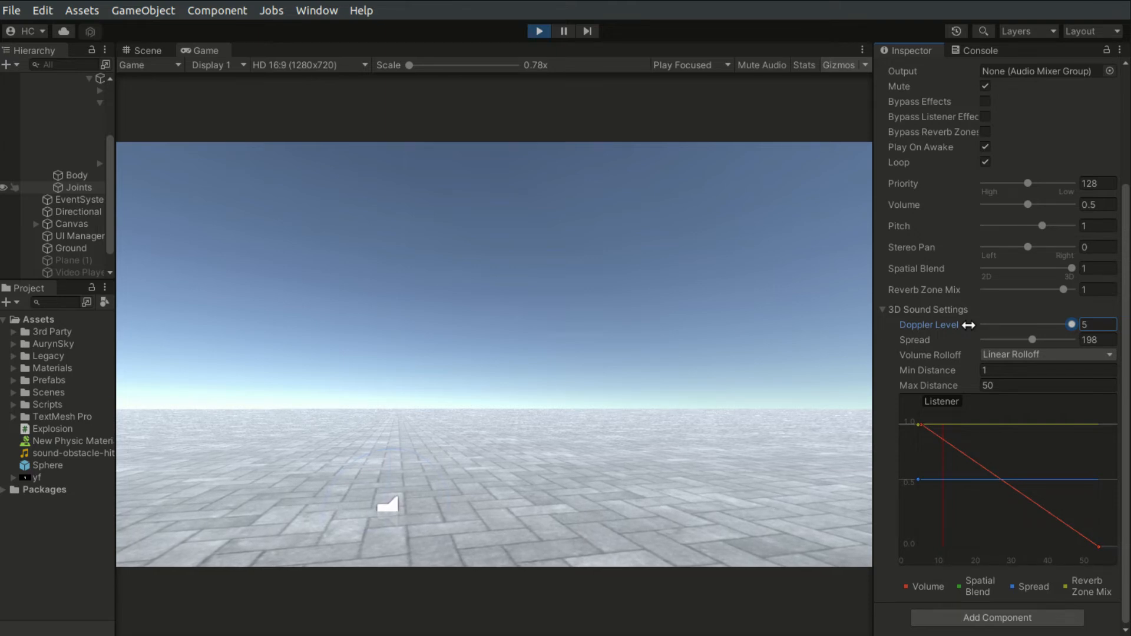
left_click(922, 341)
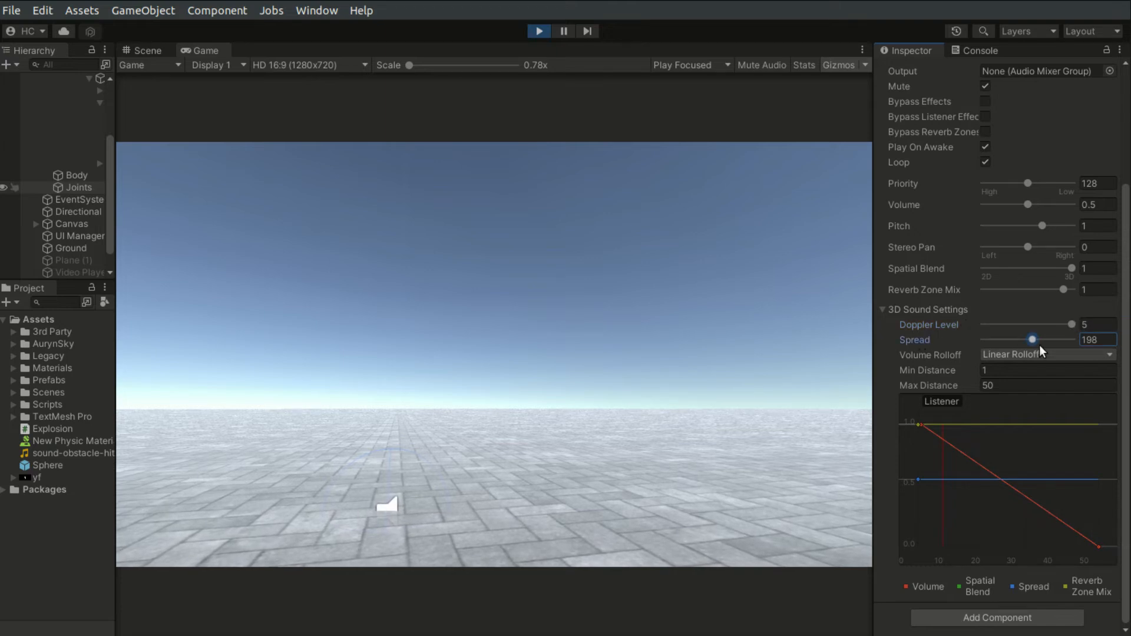
left_click(941, 354)
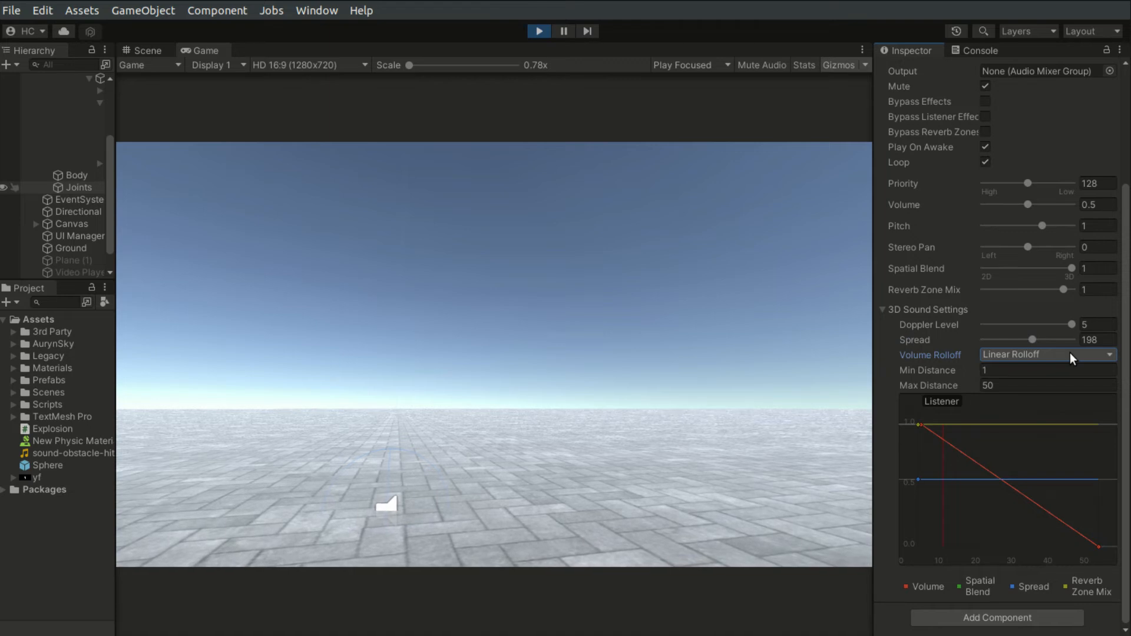
left_click(952, 371)
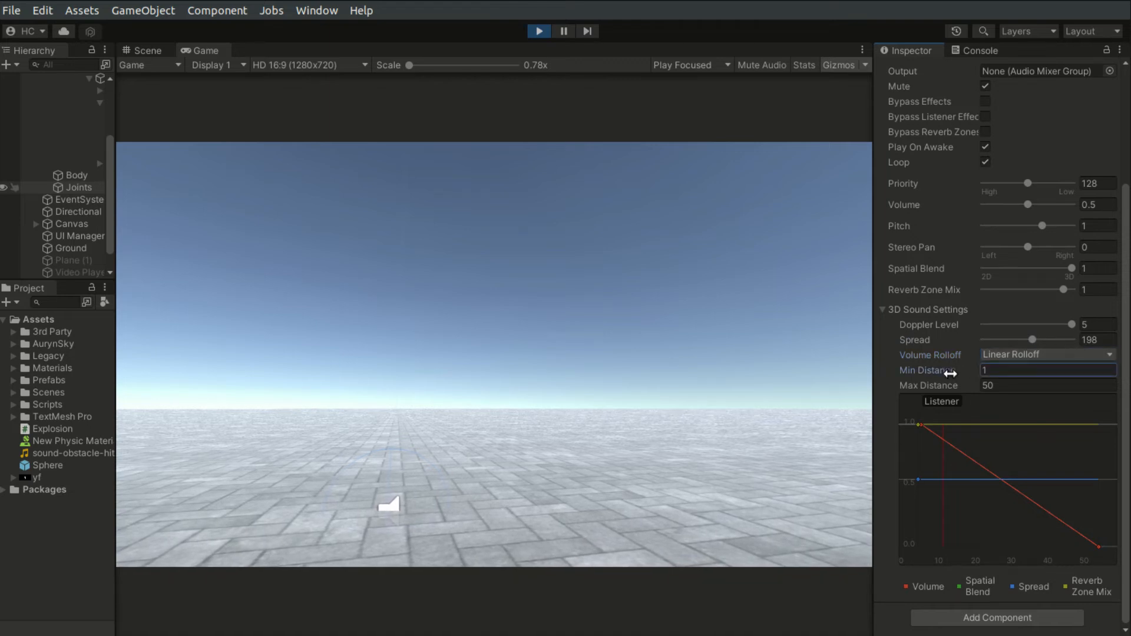
left_click(957, 388)
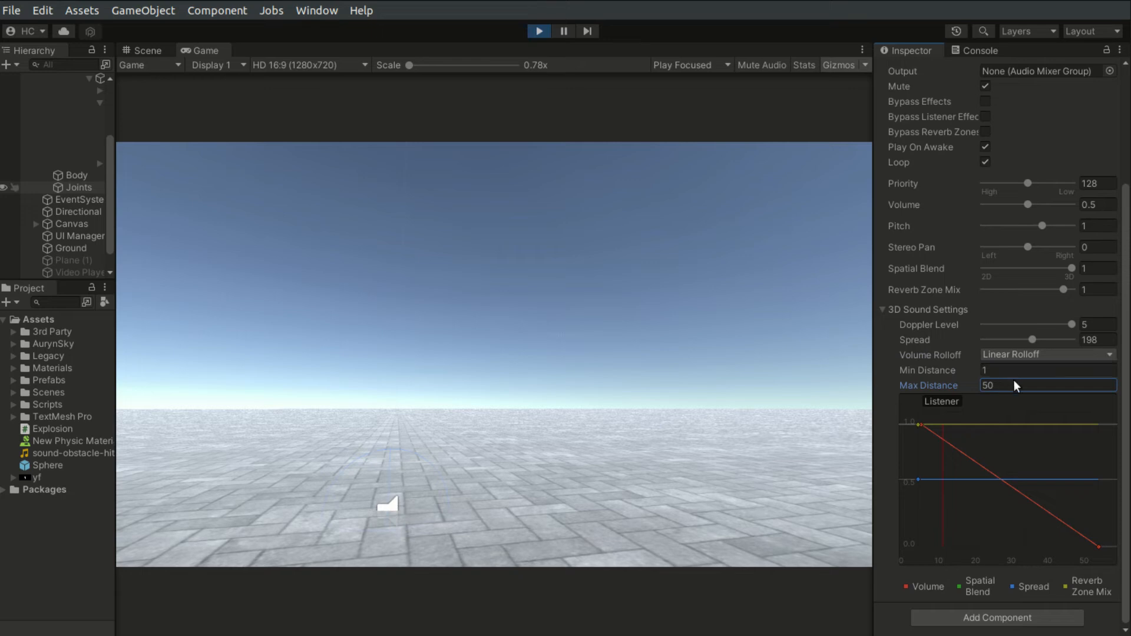
- Switch Volume Rolloff to Custom Rolloff, and add a key to the volume curve and pull it lower
left_click(1038, 352)
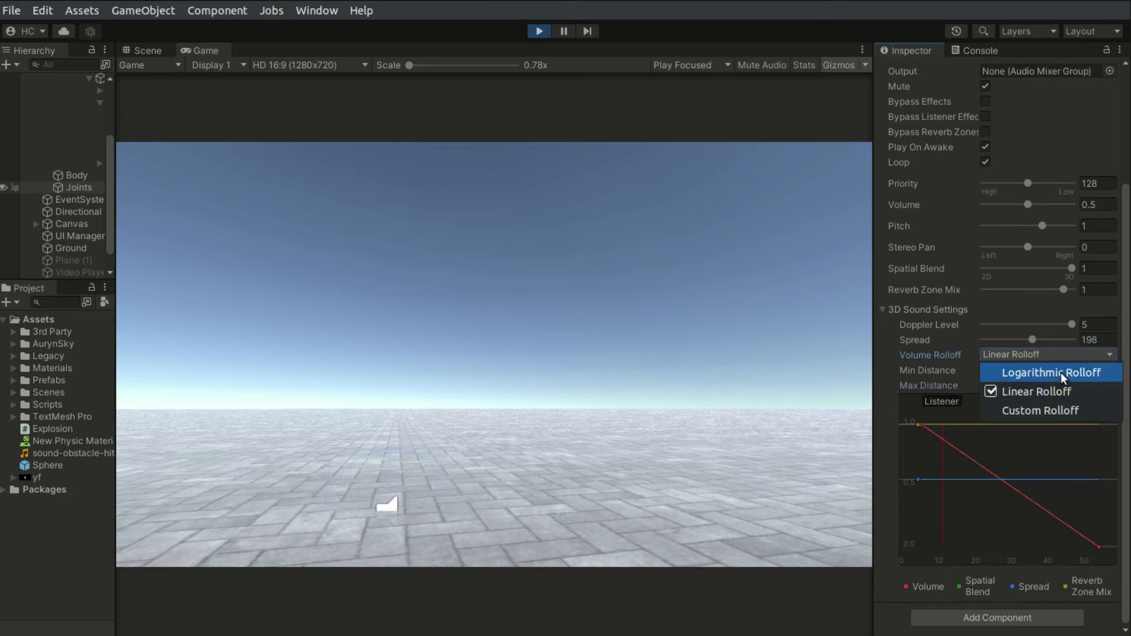
left_click(1066, 404)
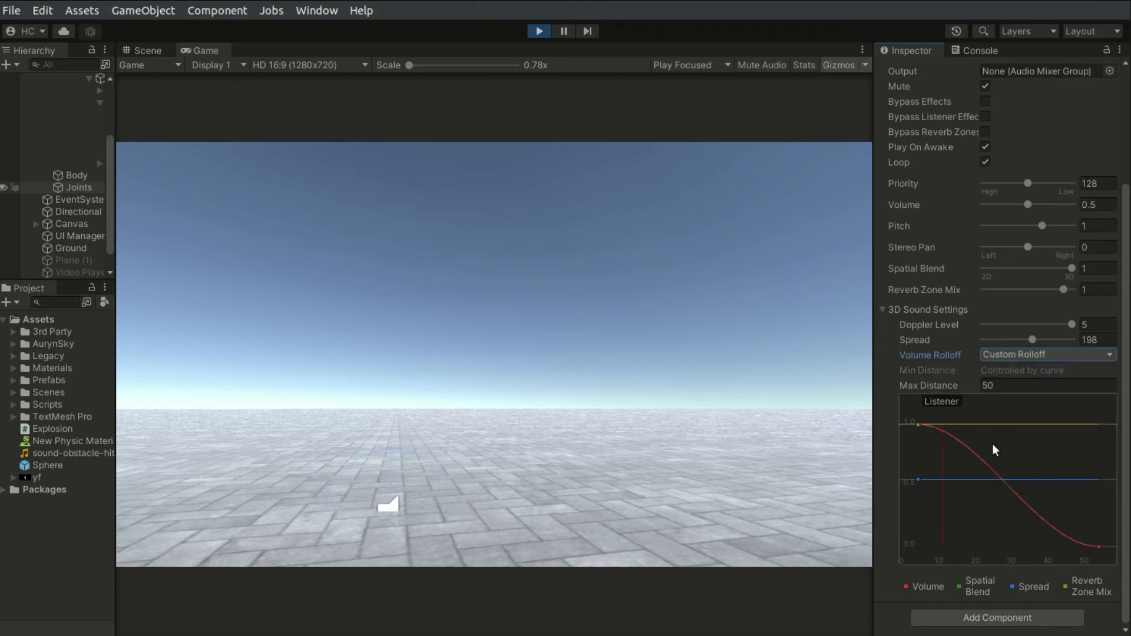
double_click(987, 463)
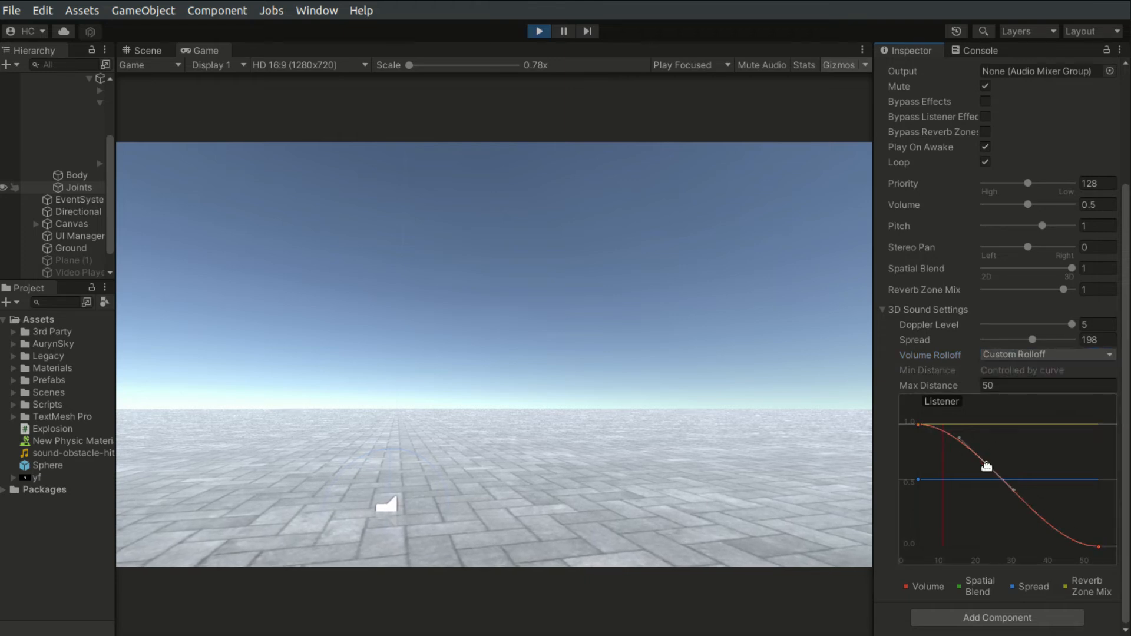
left_click_drag(986, 465, 987, 490)
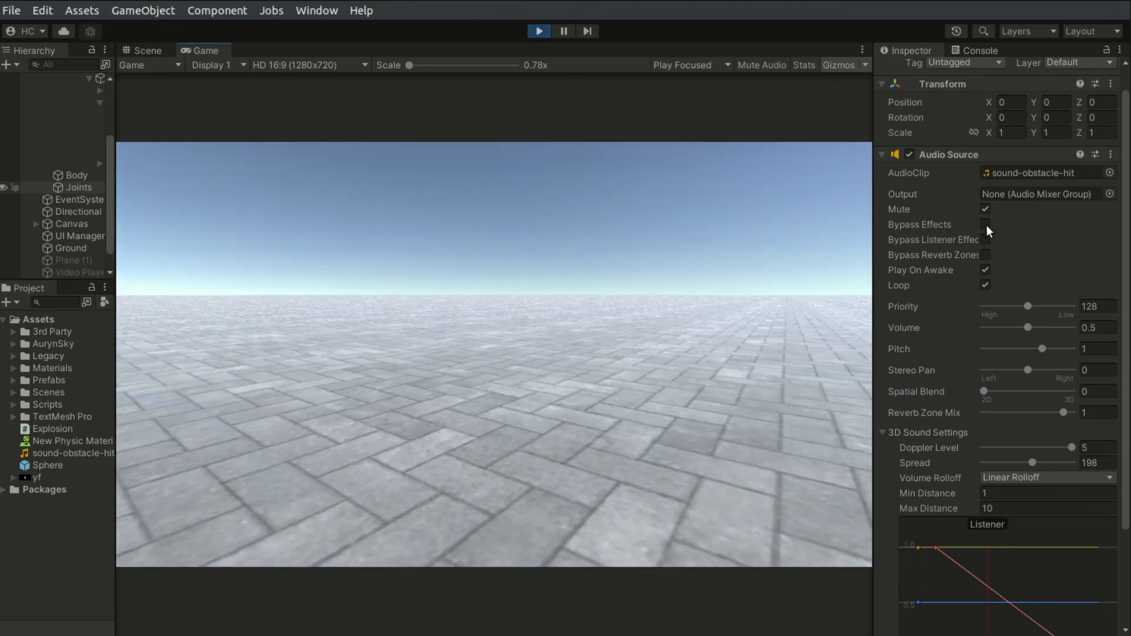
- Unmute the audio source and raise its Spatial Blend from 2D to 1
left_click(985, 209)
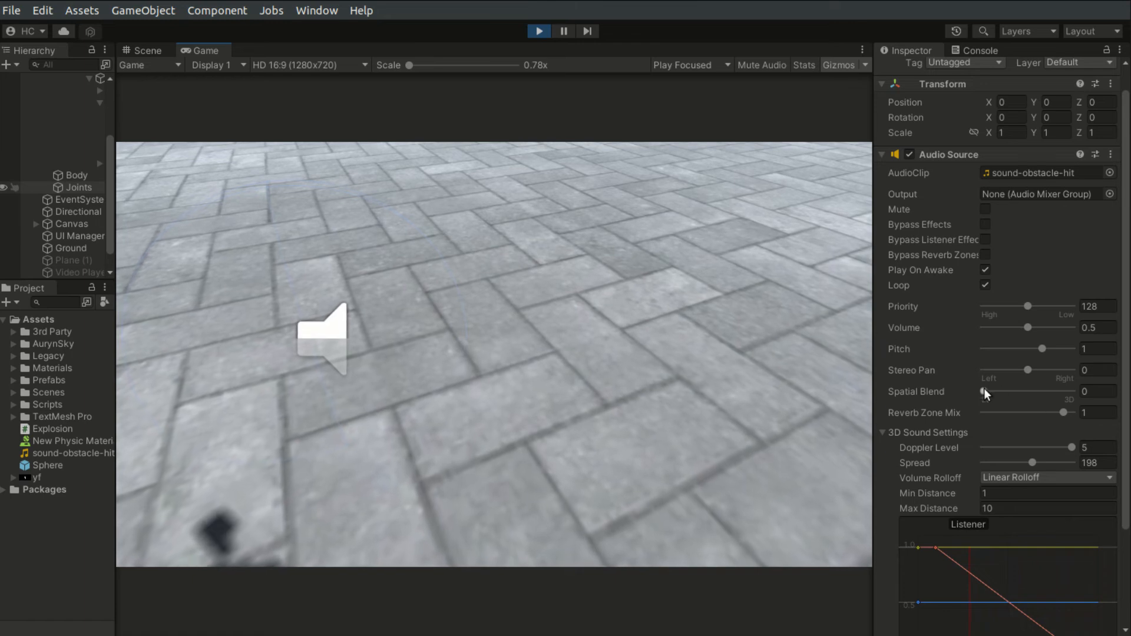
left_click_drag(984, 391, 1074, 391)
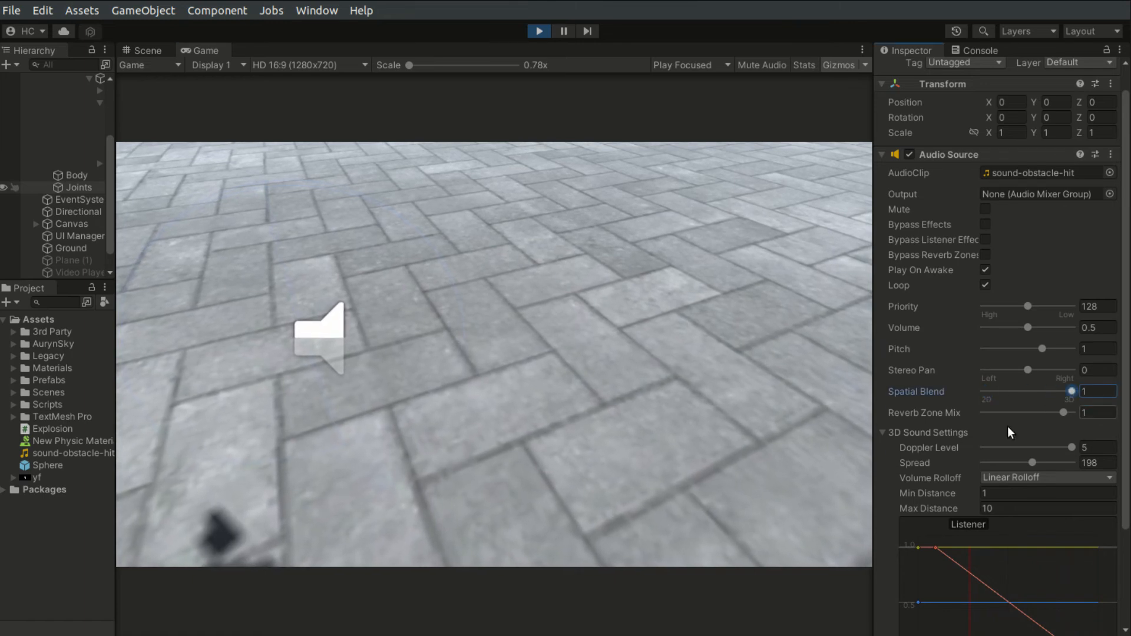
- Set the audio source's Doppler Level to 0 and return control to the running game
scroll(987, 483, "down", 3)
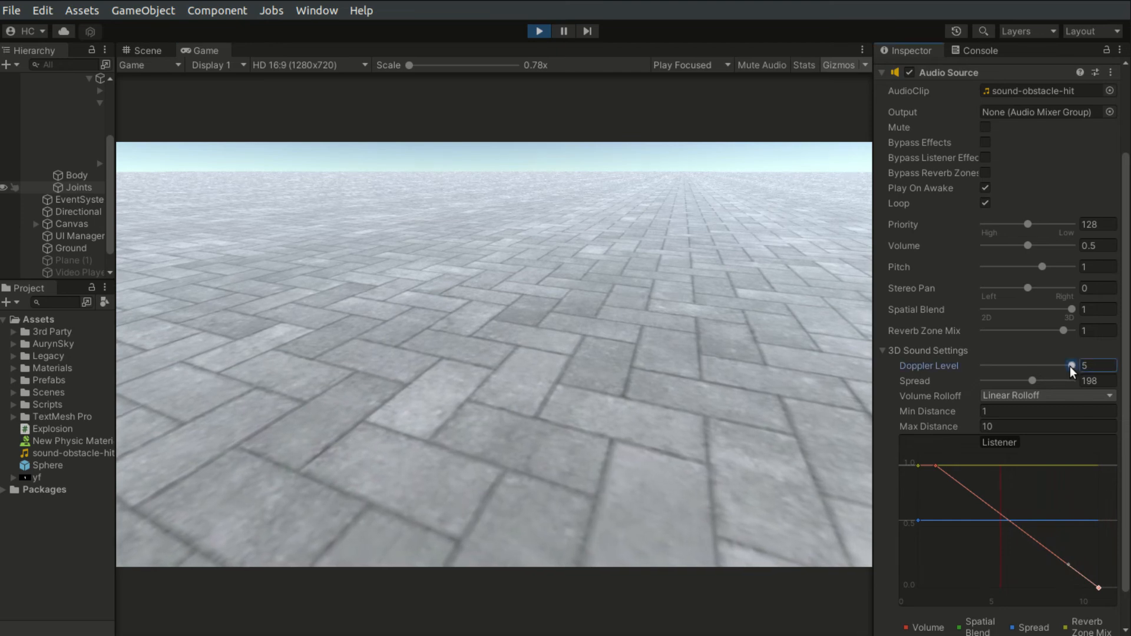
left_click_drag(1069, 367, 980, 365)
left_click(743, 345)
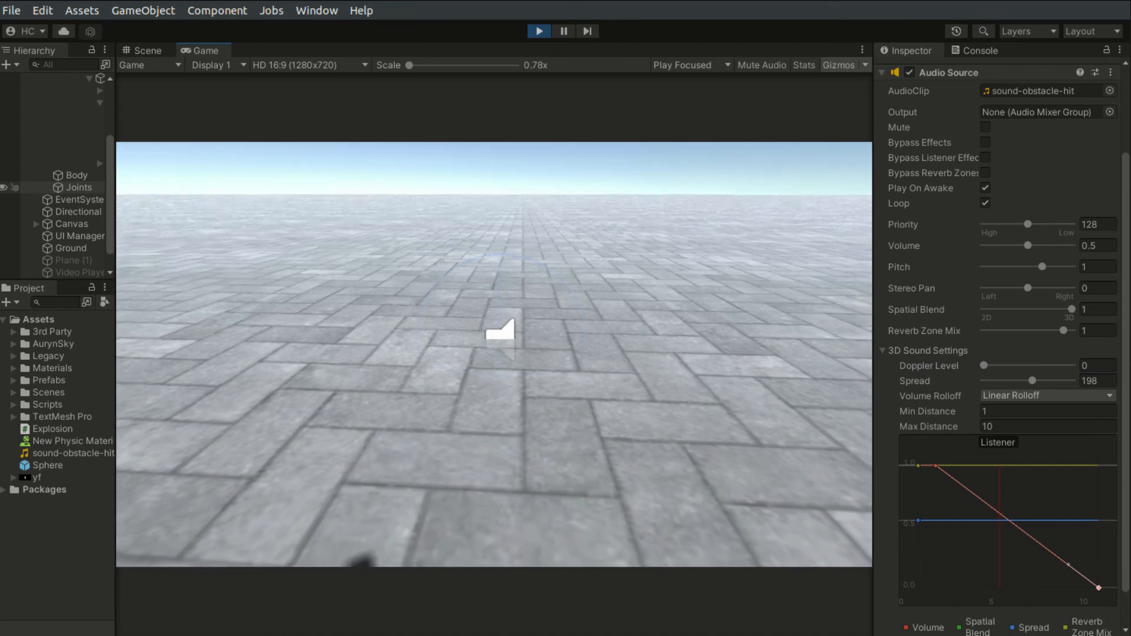
- Move the player toward and away from the audio source in the running game to test how its volume changes with distance
key("w")
key("s")
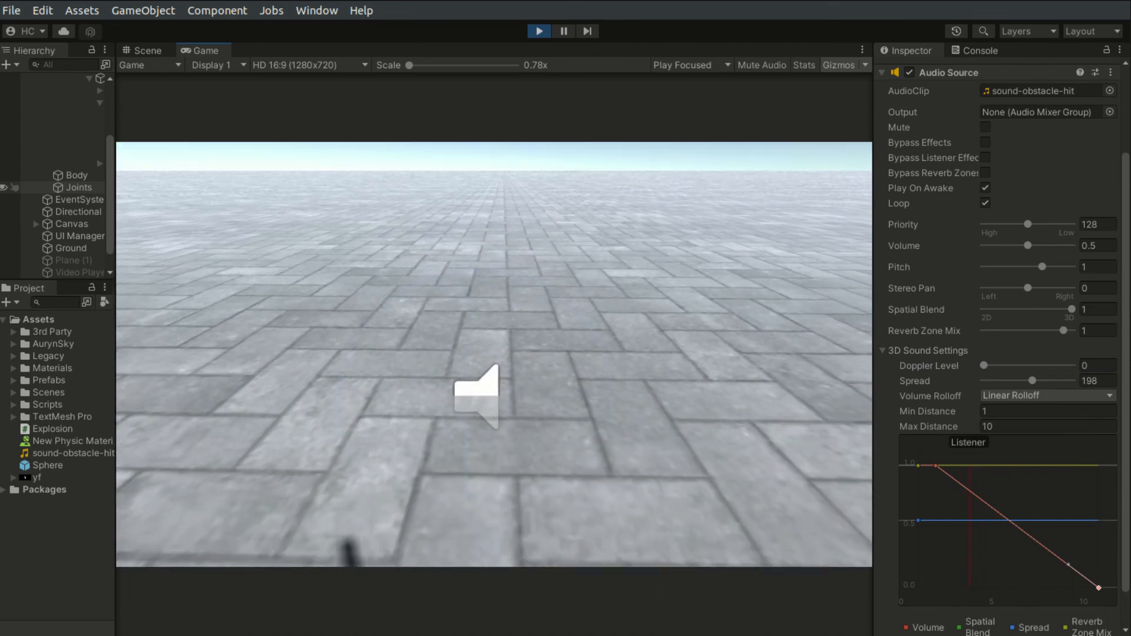
key("s")
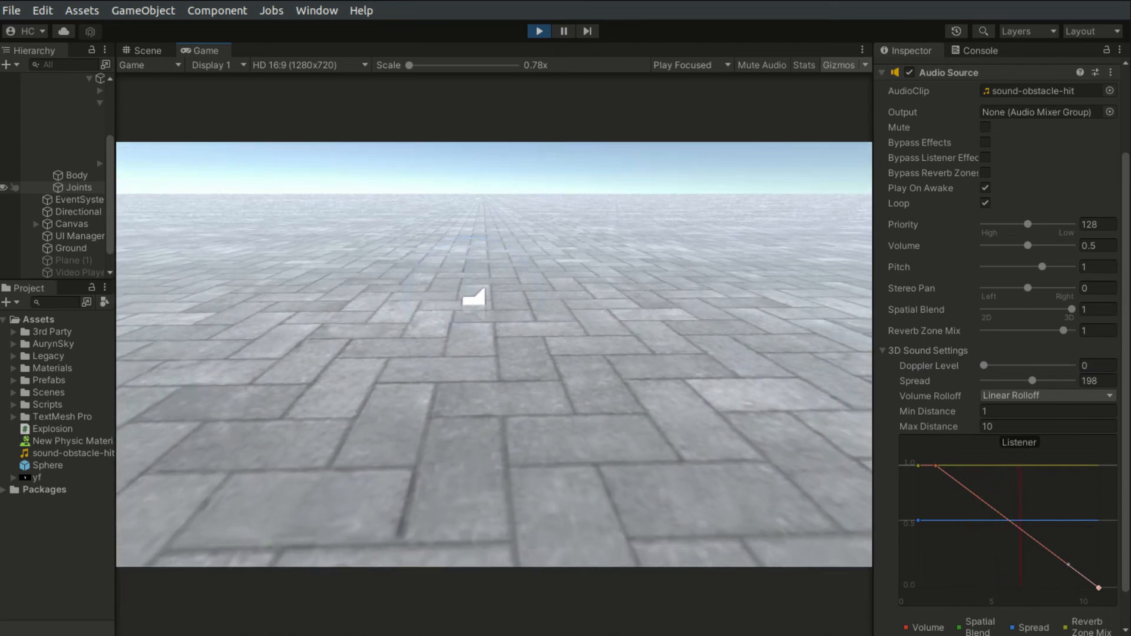
key("s")
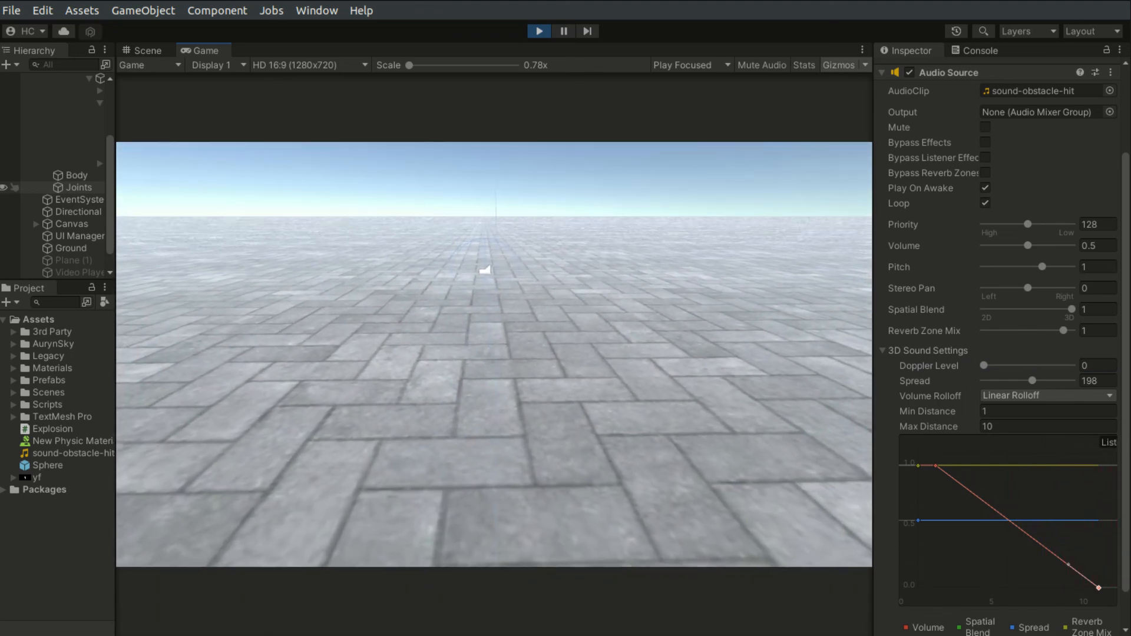
key("w")
key("w")
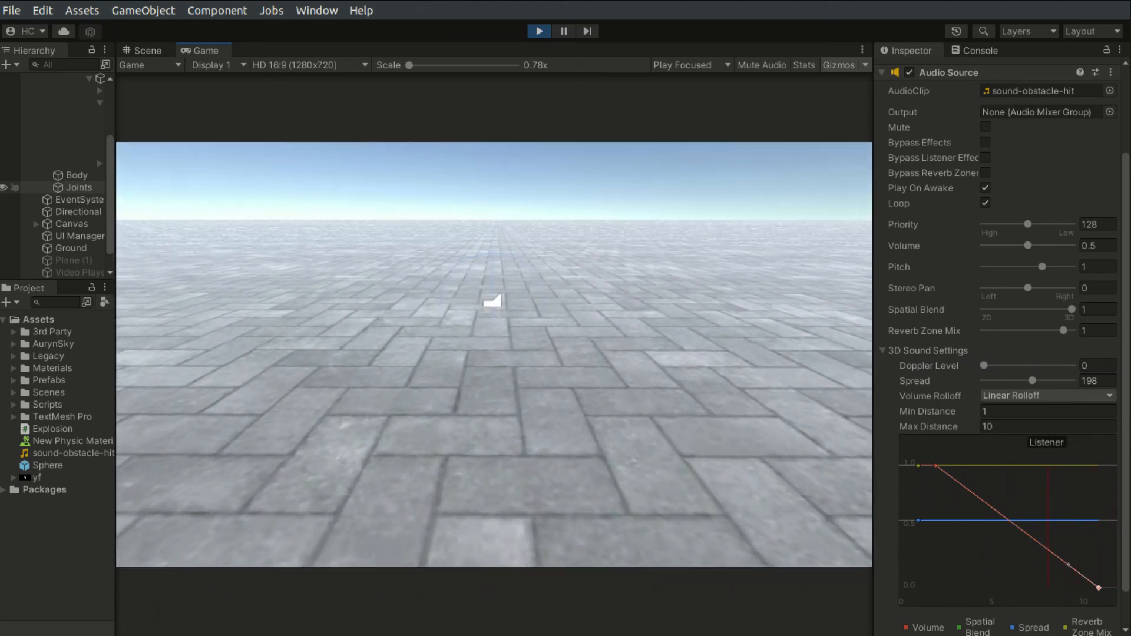
key("w")
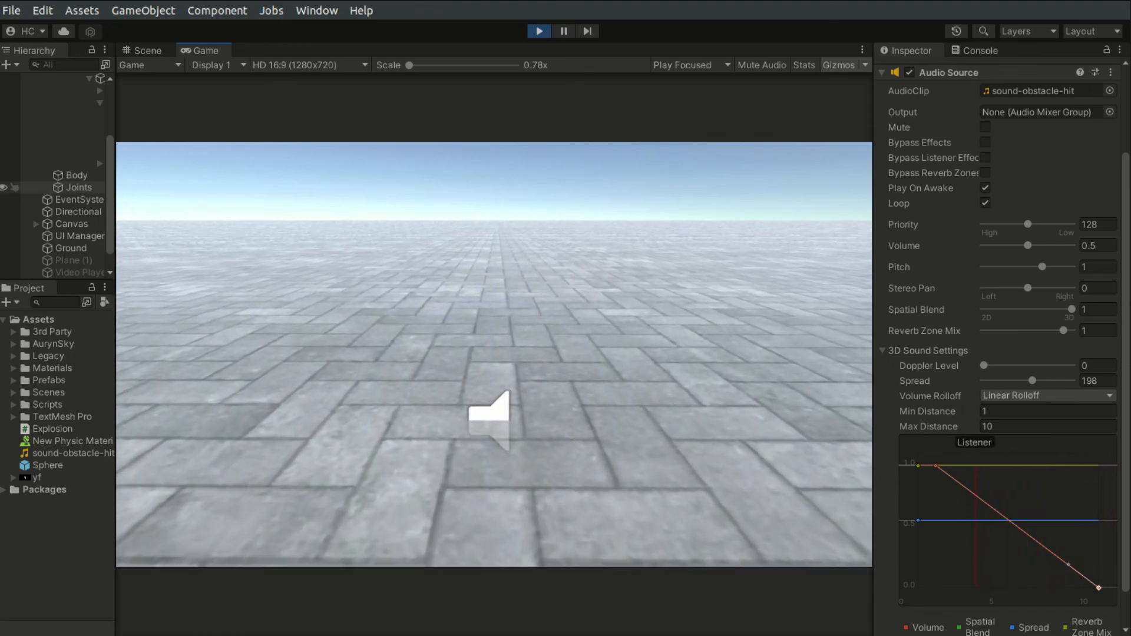
key("s")
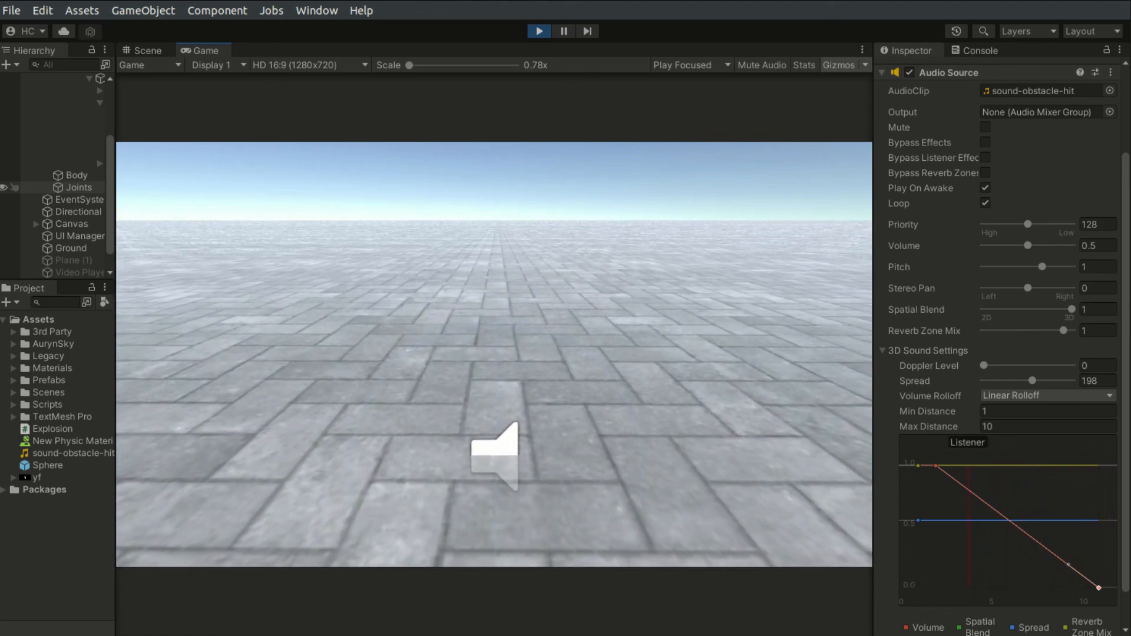